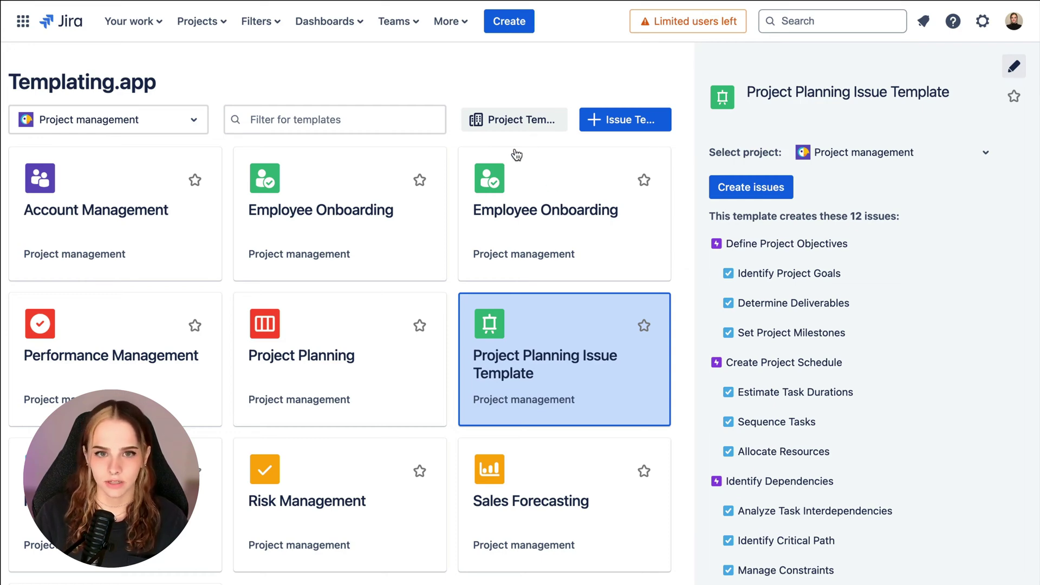
Step: Open Templating.app's Issue Template Automations configuration from Manage your apps to see the webtrigger URL and API token
left_click(448, 24)
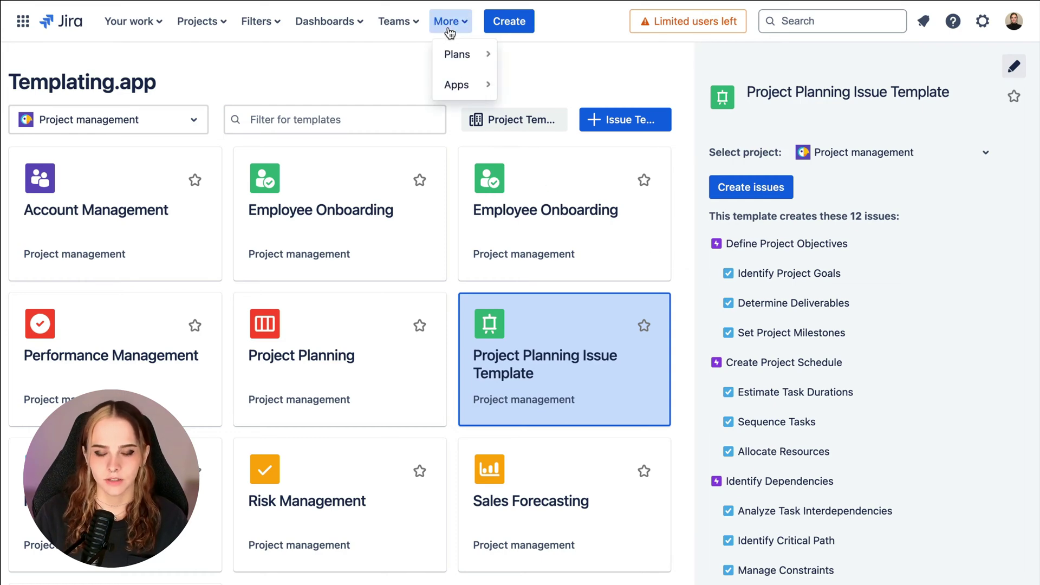
left_click(454, 86)
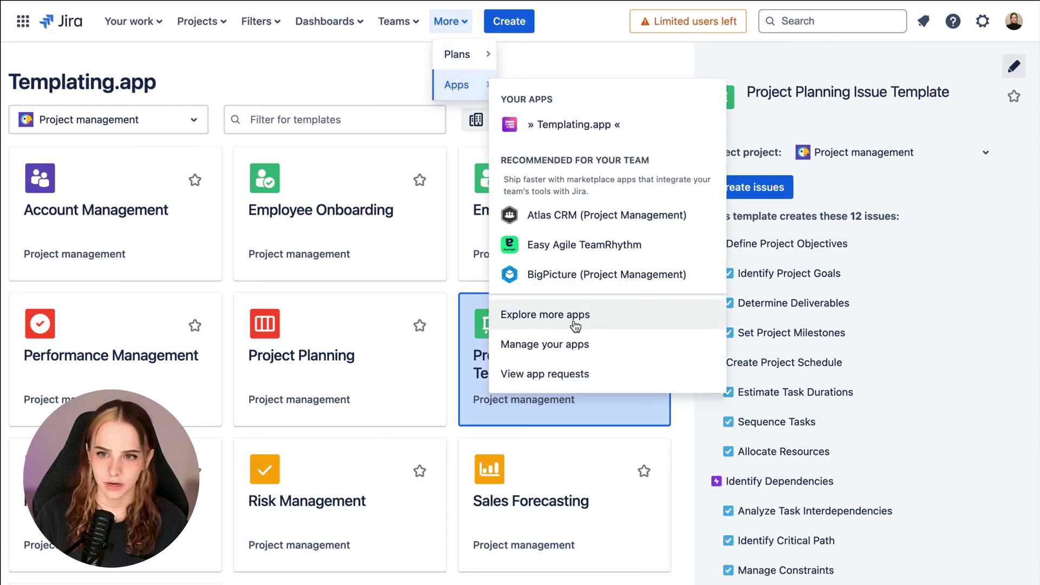
left_click(576, 344)
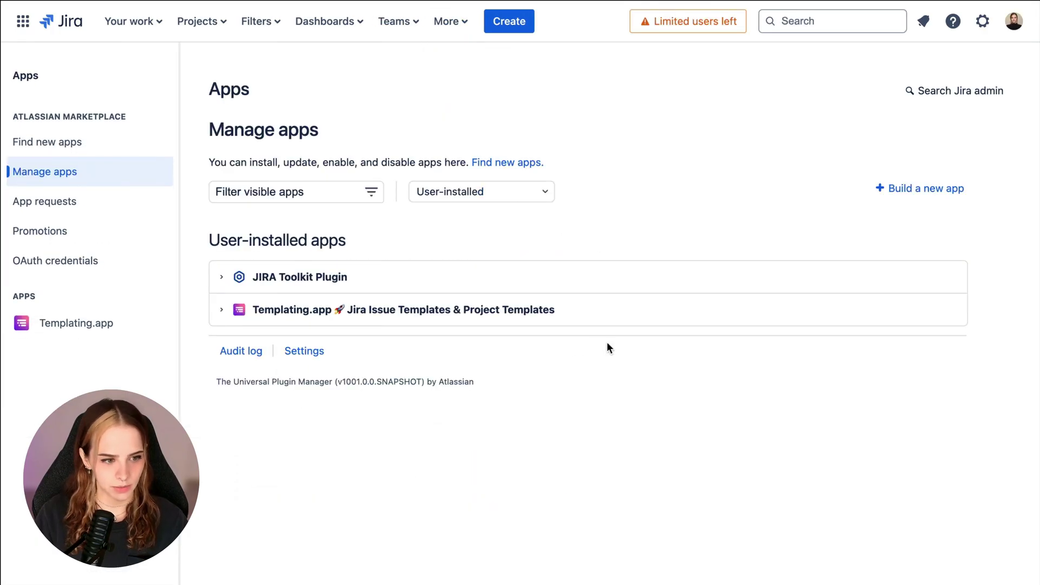
left_click(106, 333)
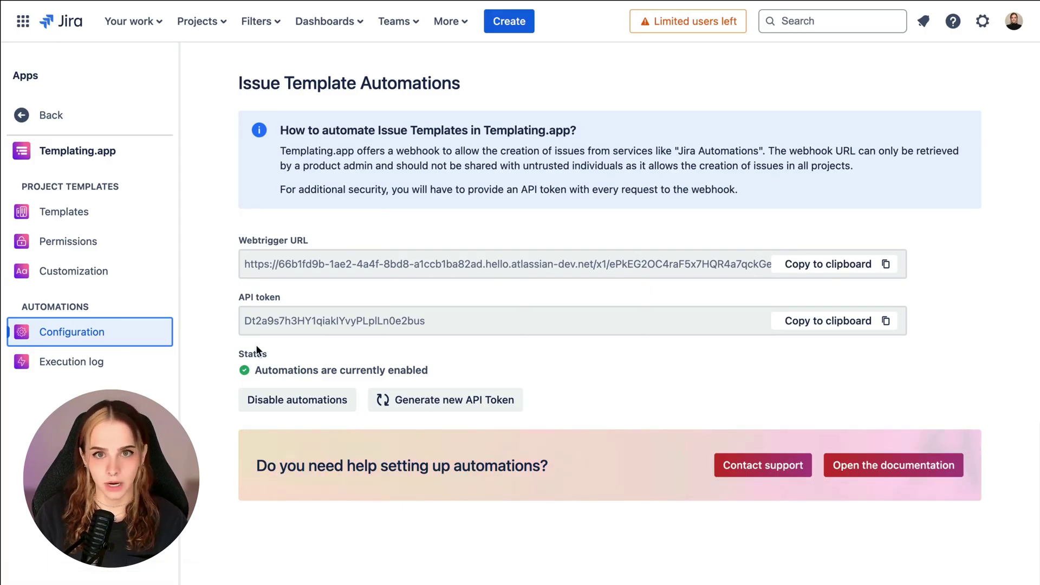
Step: Go to the Global automation rules list in Jira's System settings
left_click(983, 22)
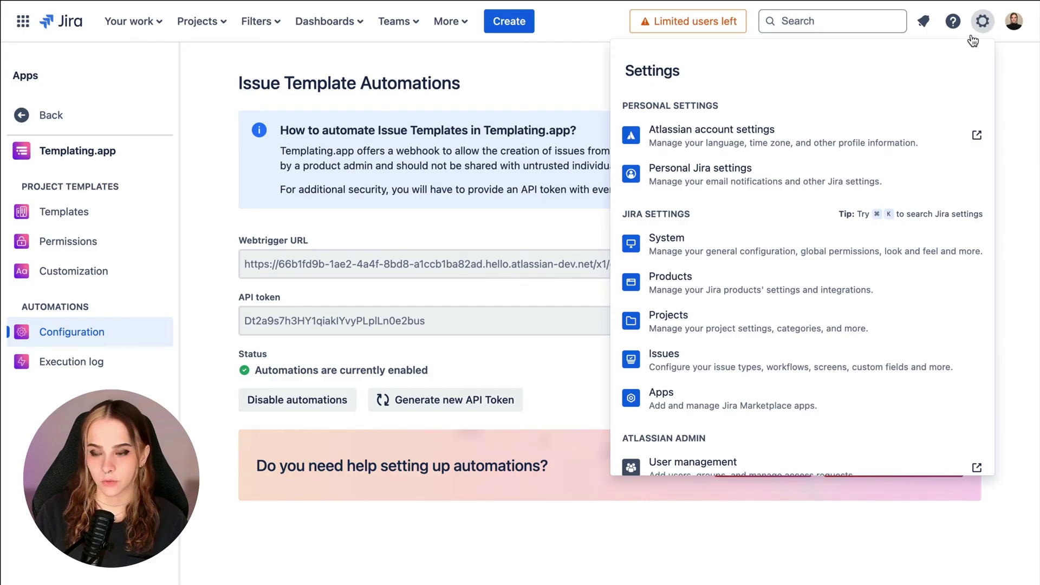
left_click(837, 241)
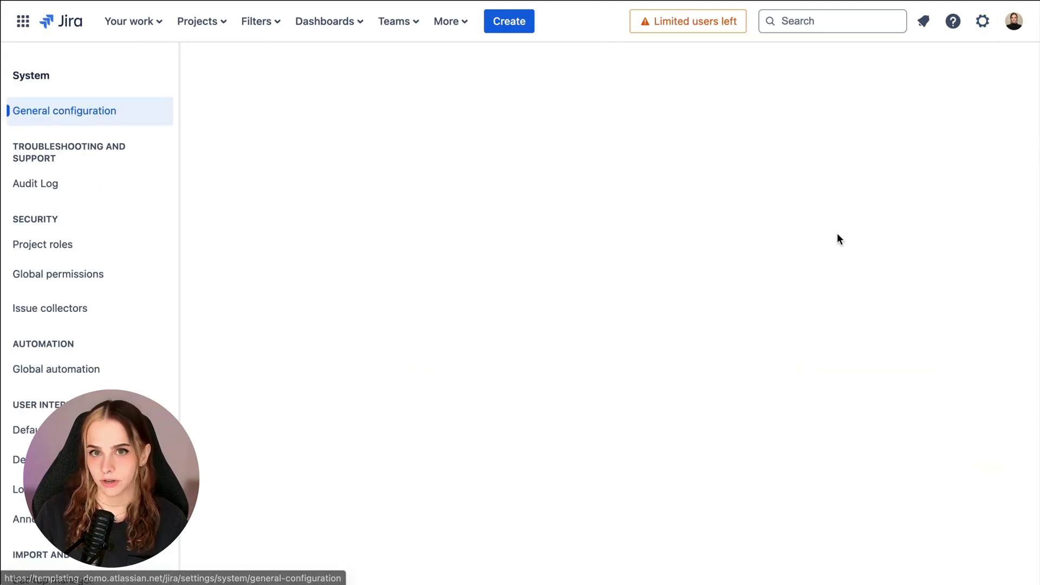
left_click(124, 376)
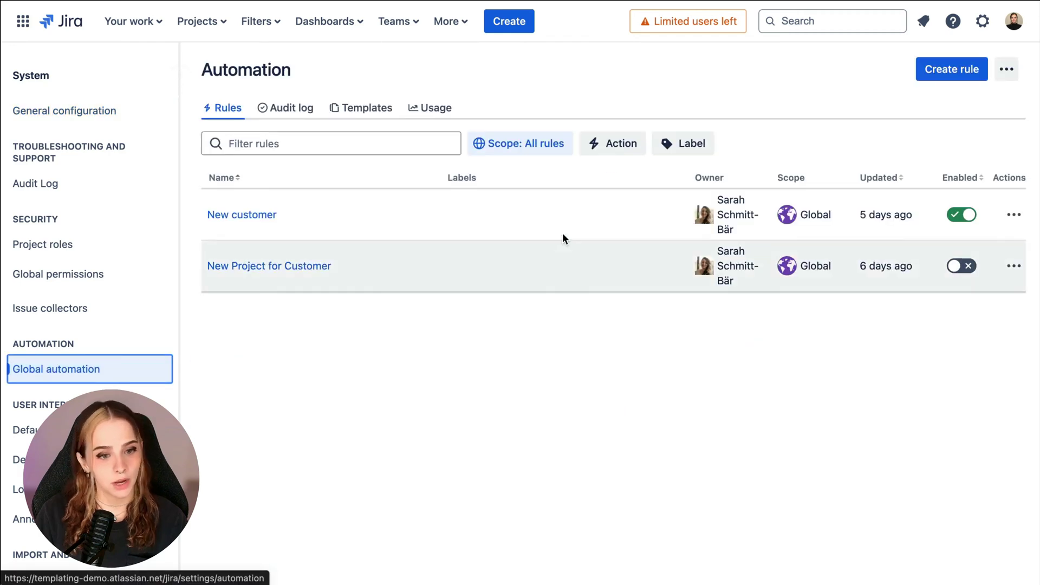
Step: Start a new global rule with the Project created trigger for all projects
left_click(950, 76)
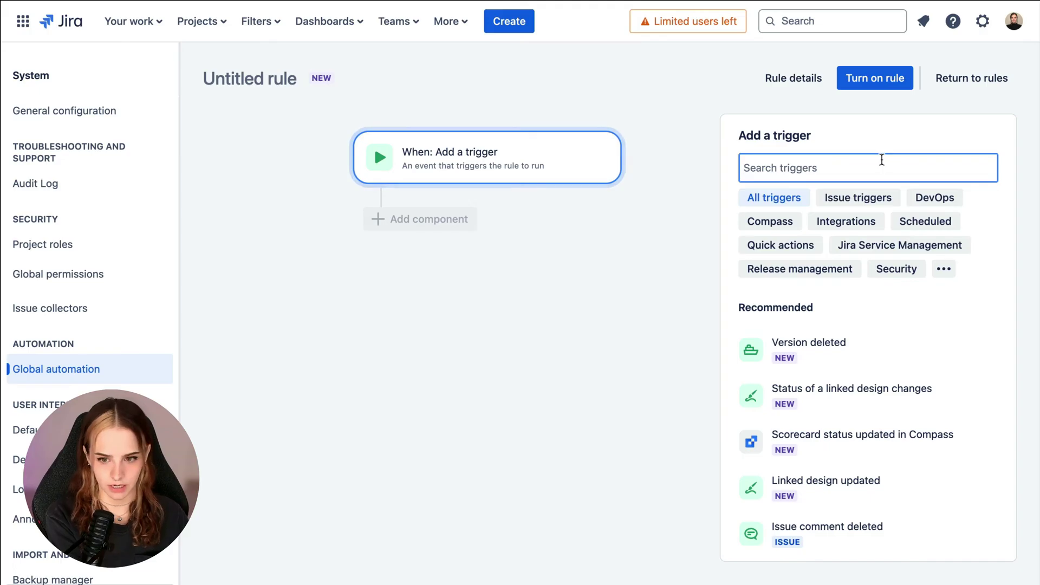
type("projec")
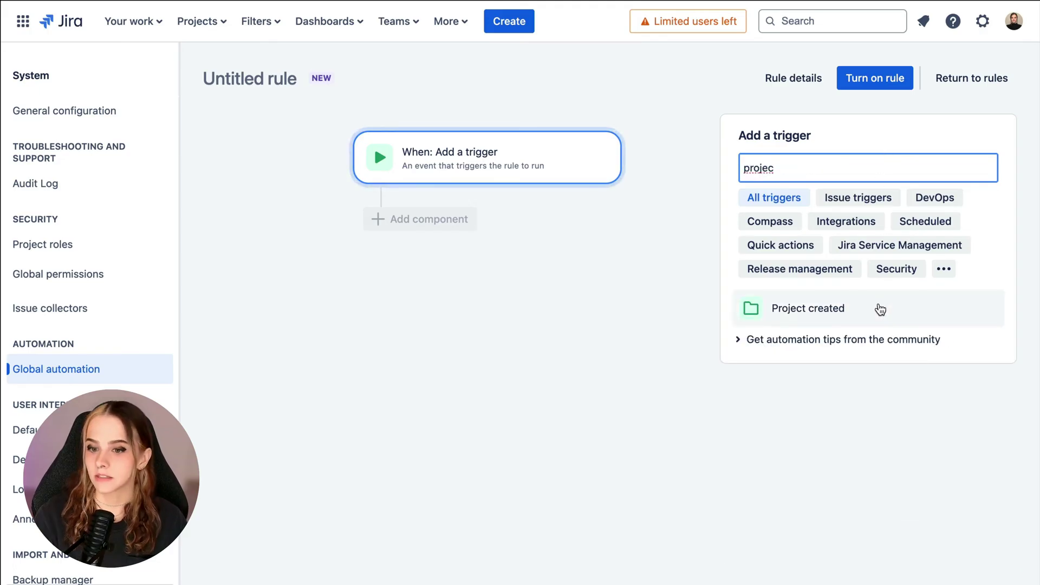
left_click(880, 310)
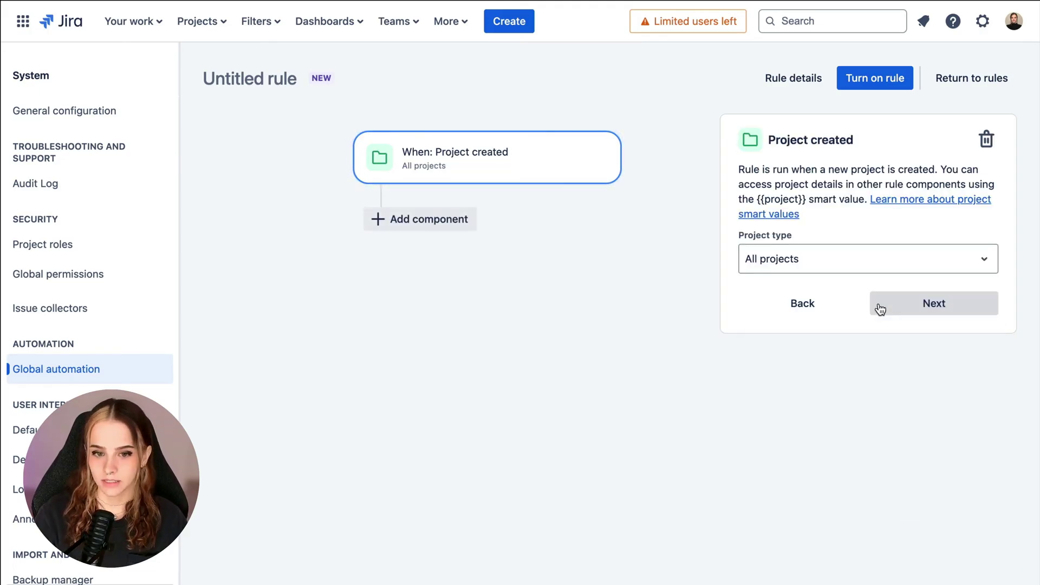
left_click(881, 309)
Step: Add a Send web request action posting to the Templating.app webtrigger URL
left_click(861, 207)
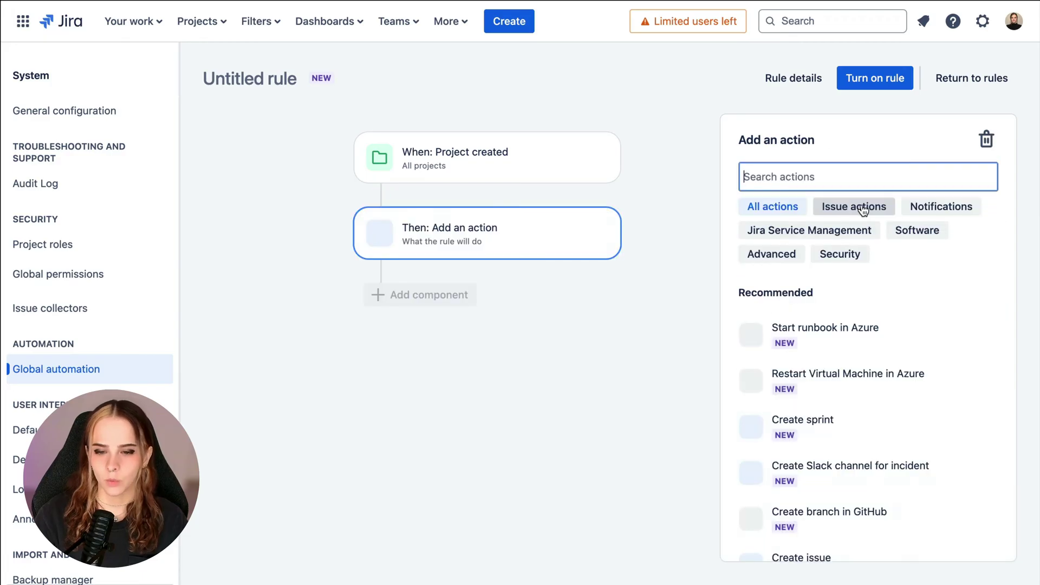
type("web")
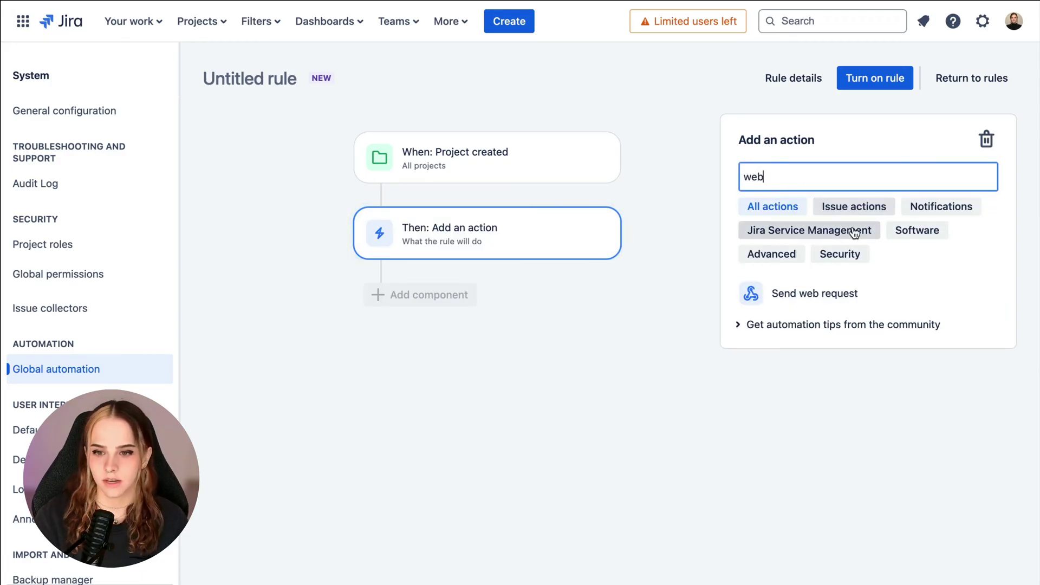
left_click(832, 293)
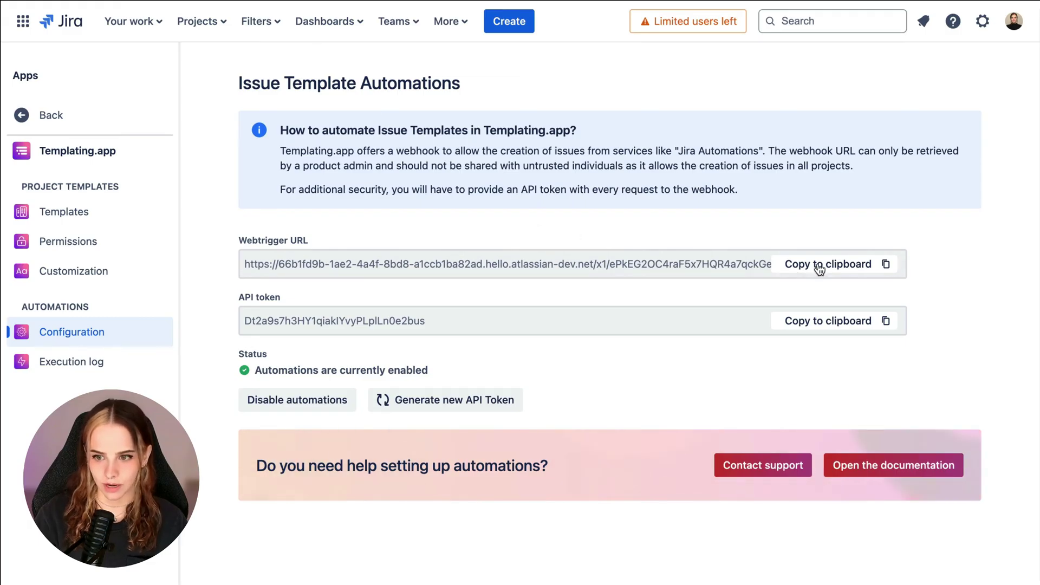
left_click(820, 265)
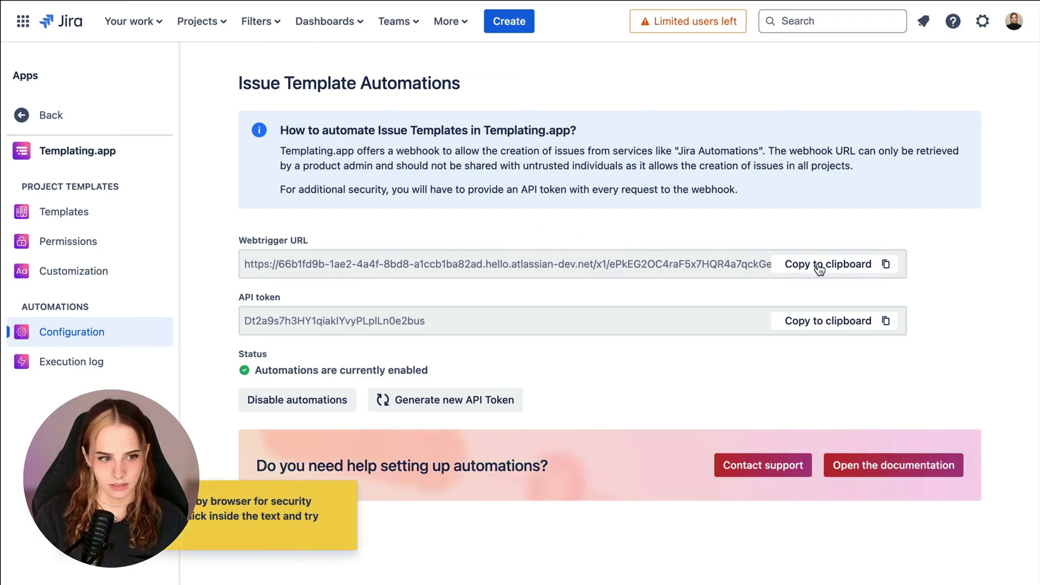
left_click(601, 264)
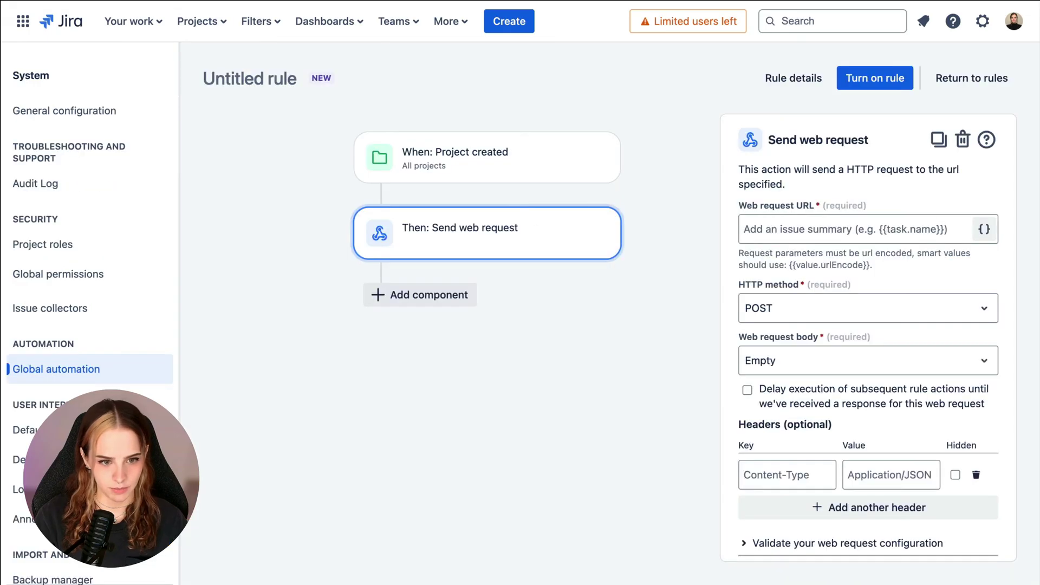
left_click(830, 228)
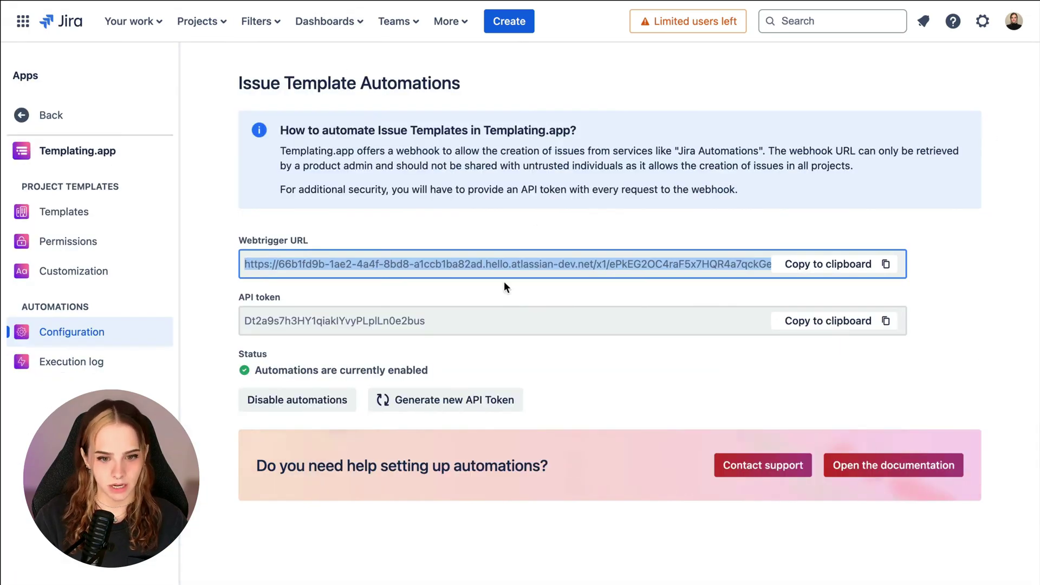
Step: Add an Authorization header whose value is the Templating.app API token
left_click(520, 324)
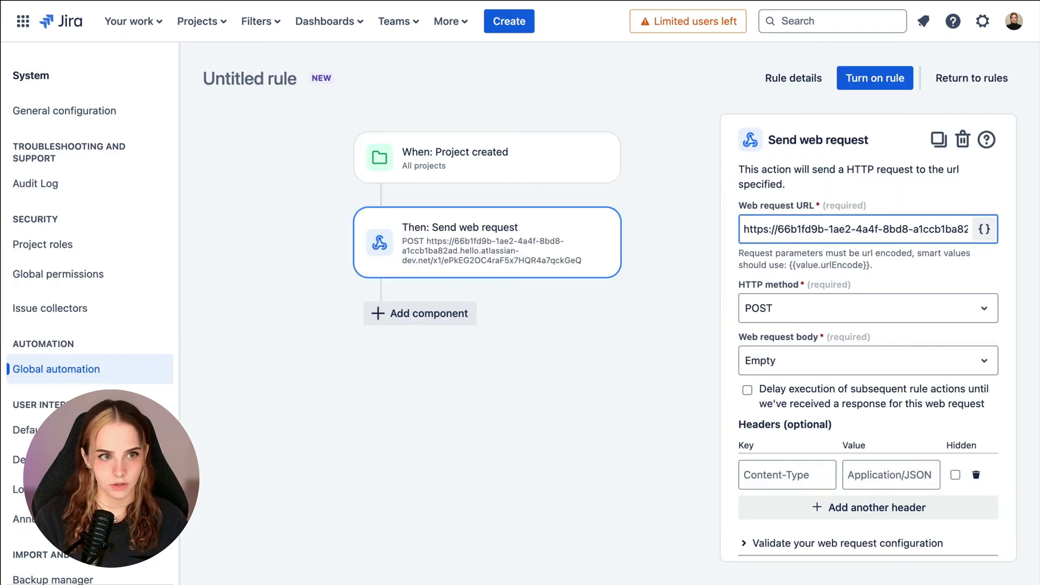
left_click(871, 469)
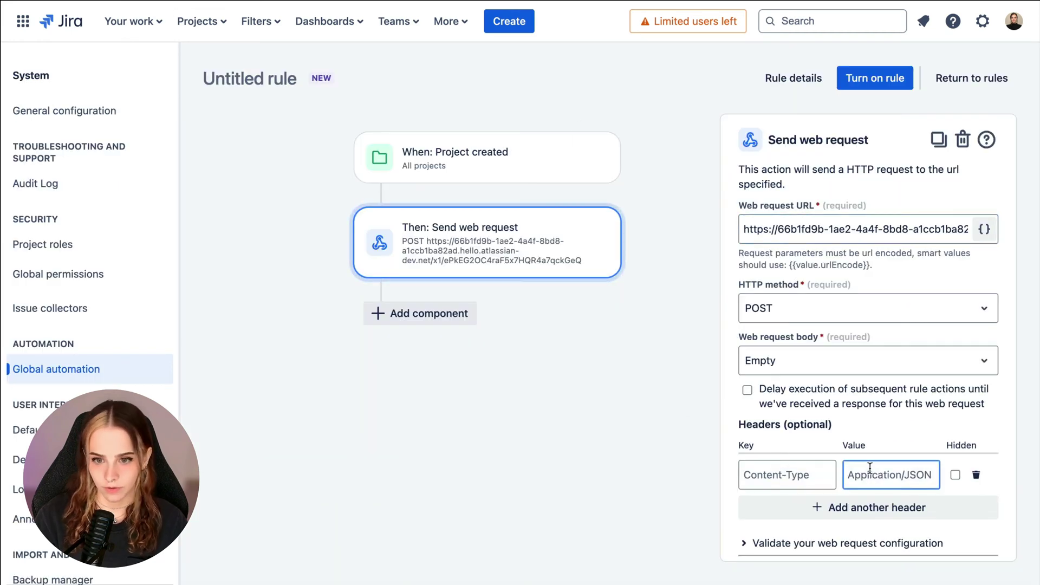
key("ctrl+v")
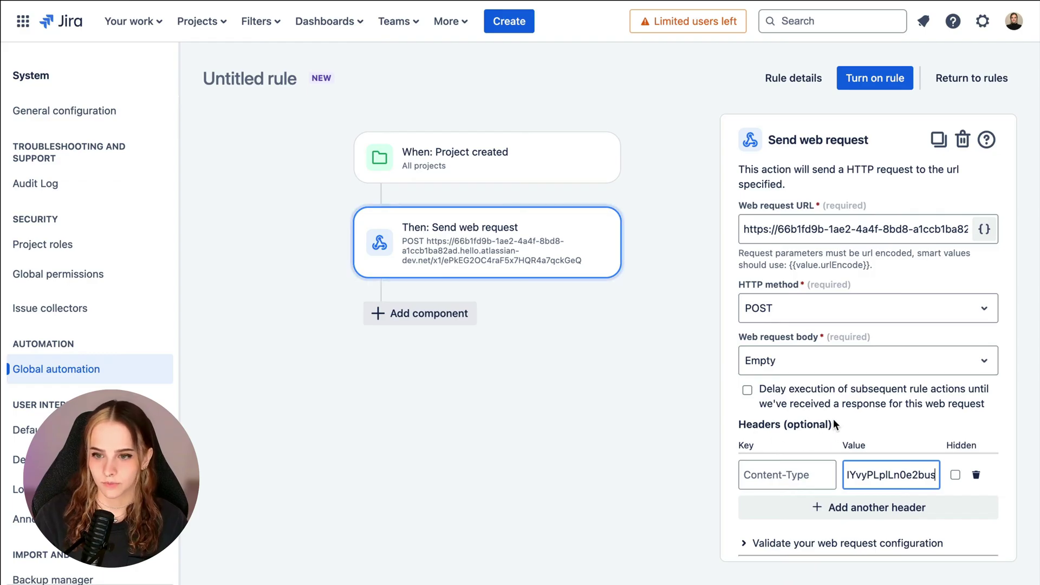
left_click(785, 475)
type("Authorization")
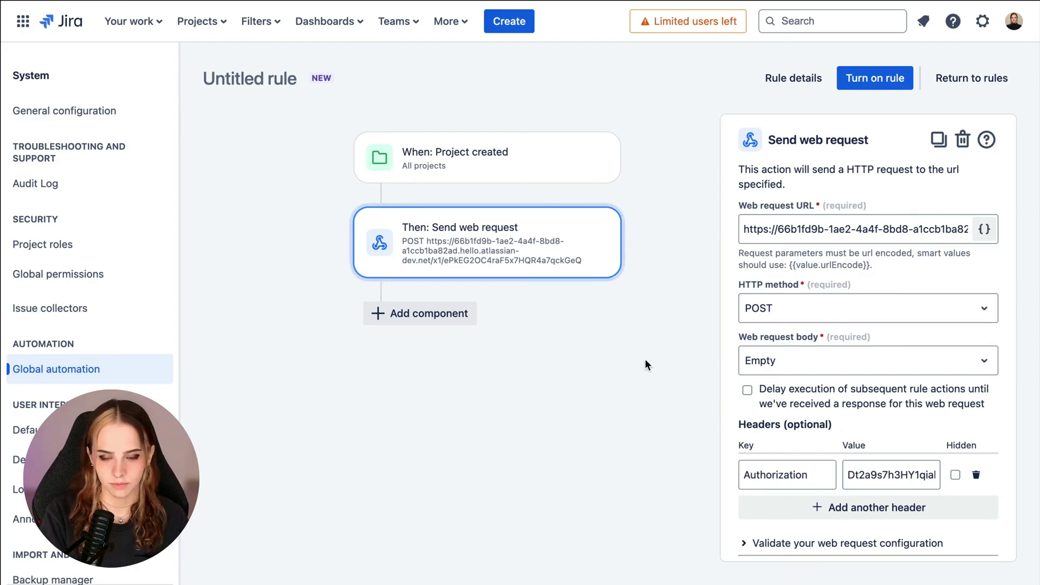
Step: Set the request body to Custom data with the documented JSON, then select its template ID placeholder
left_click(810, 352)
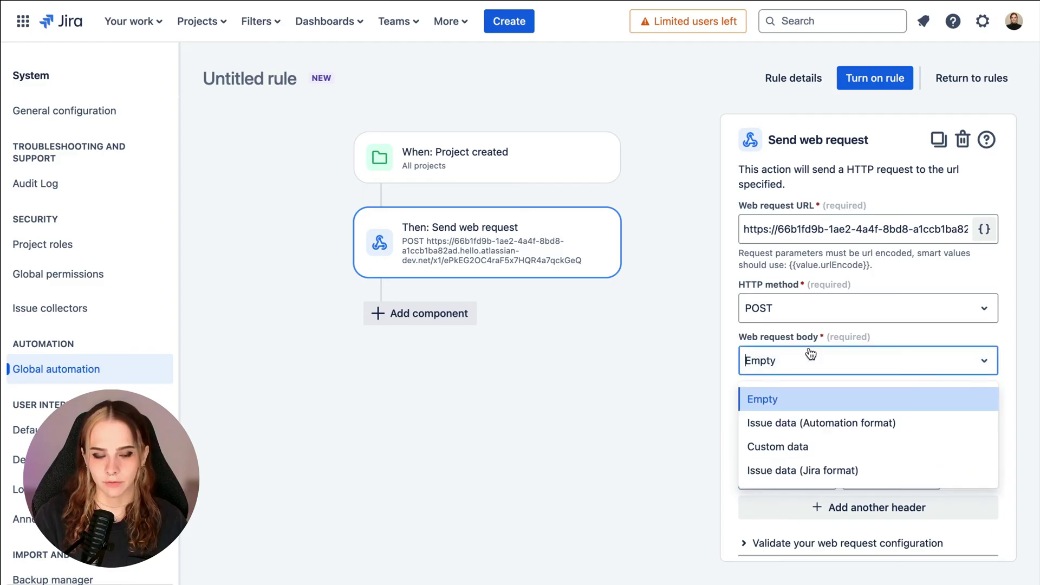
left_click(811, 447)
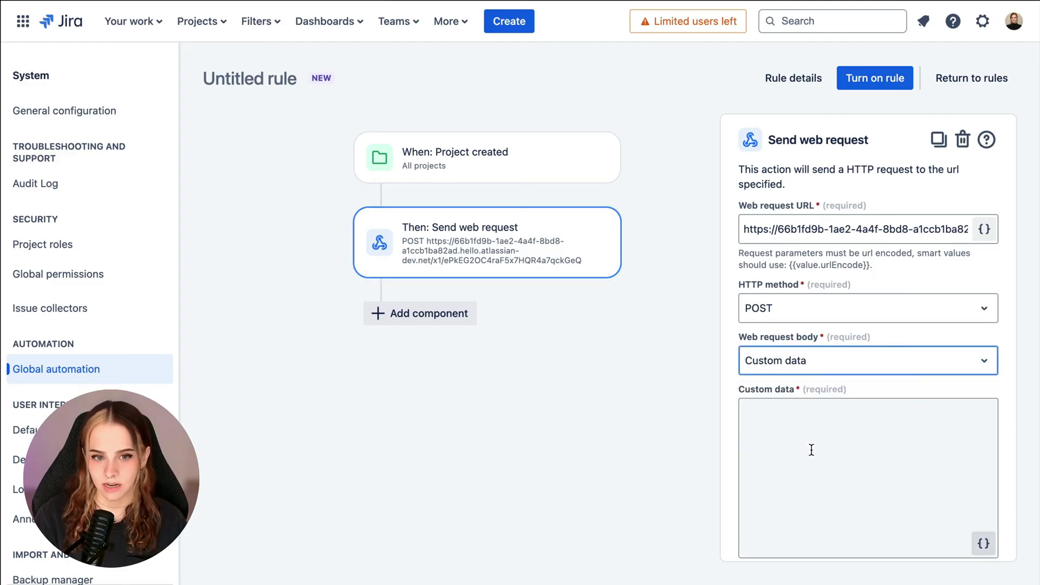
scroll(811, 449, "down", 2)
left_click(813, 366)
type("{\"id\": \"Enter your Template ID here\",  \"projectId\": \"{{project.id}}\",  \"input\": {\"Customer Name\": \"{{project.name}}\"}")
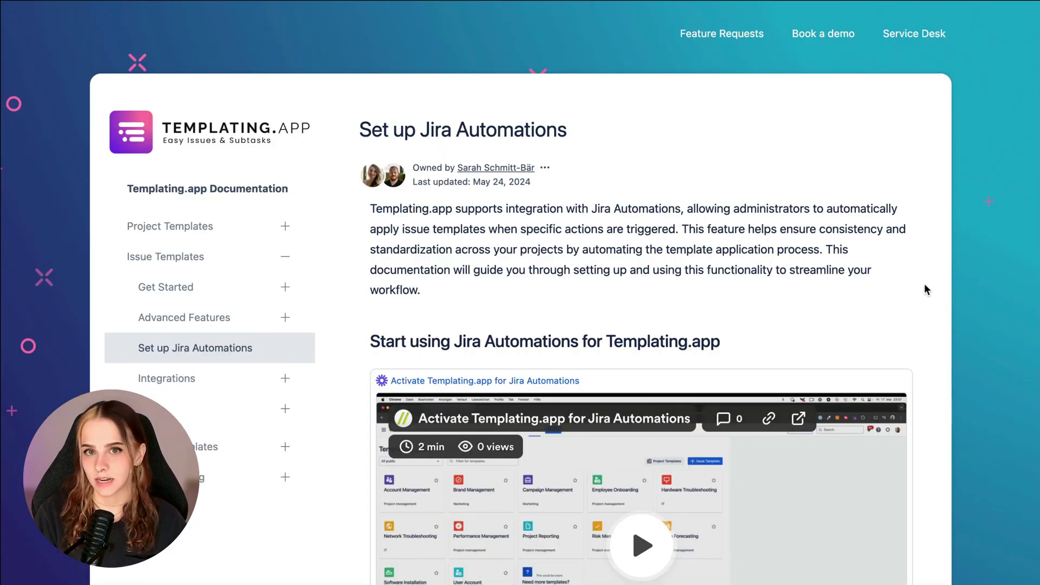
scroll(925, 284, "down", 20)
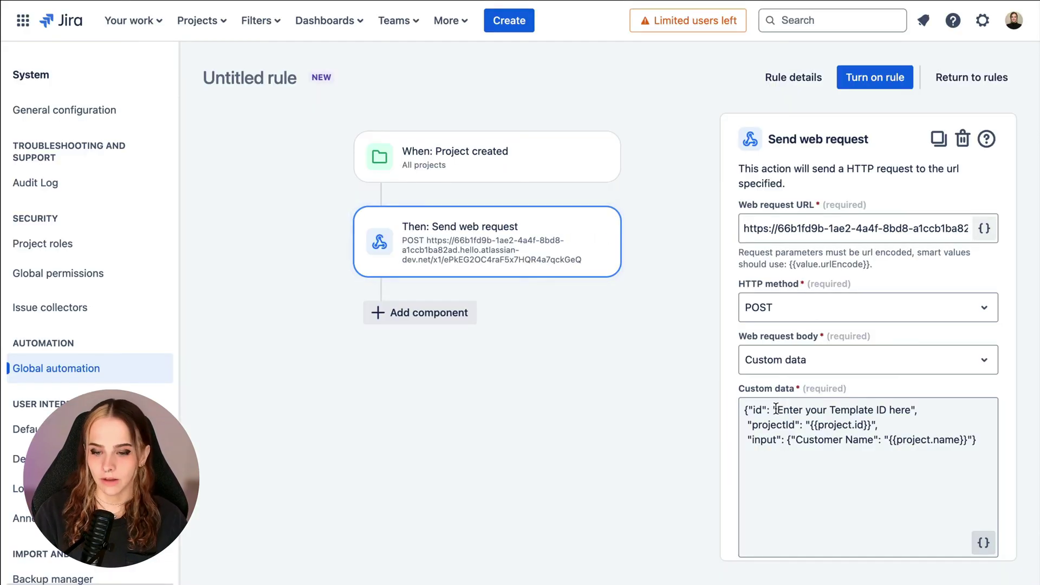
left_click_drag(778, 410, 908, 410)
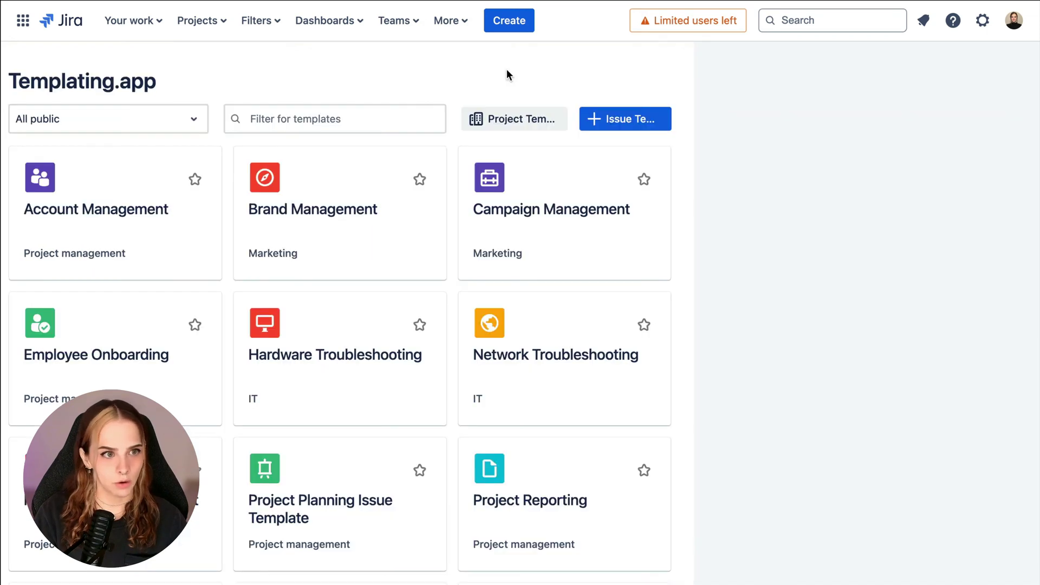
Step: Copy the Project Planning Issue Template's ID (10003-09e60c20-…) from its URL into the custom data placeholder
scroll(506, 70, "down", 5)
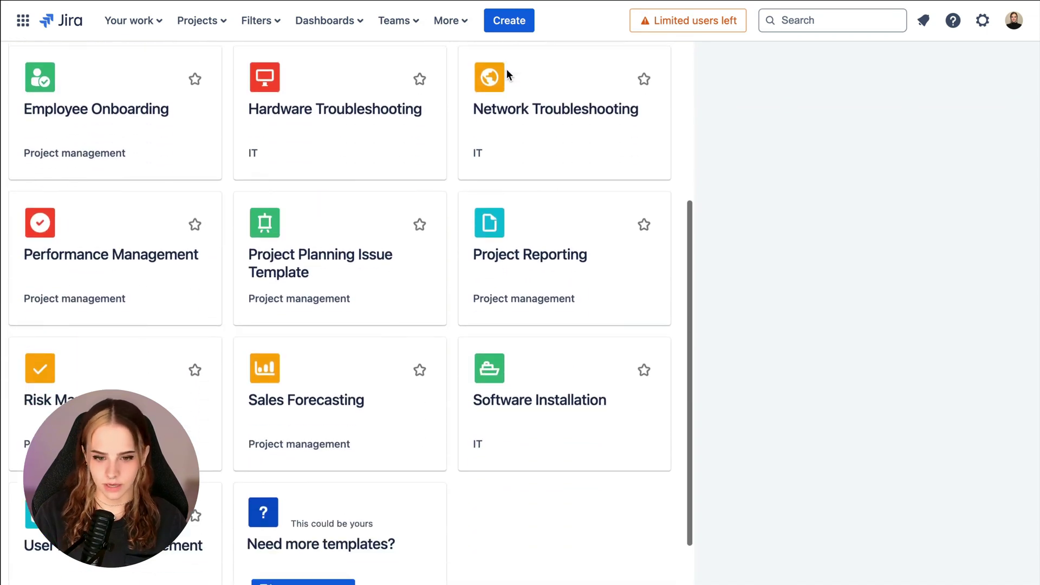
left_click(318, 223)
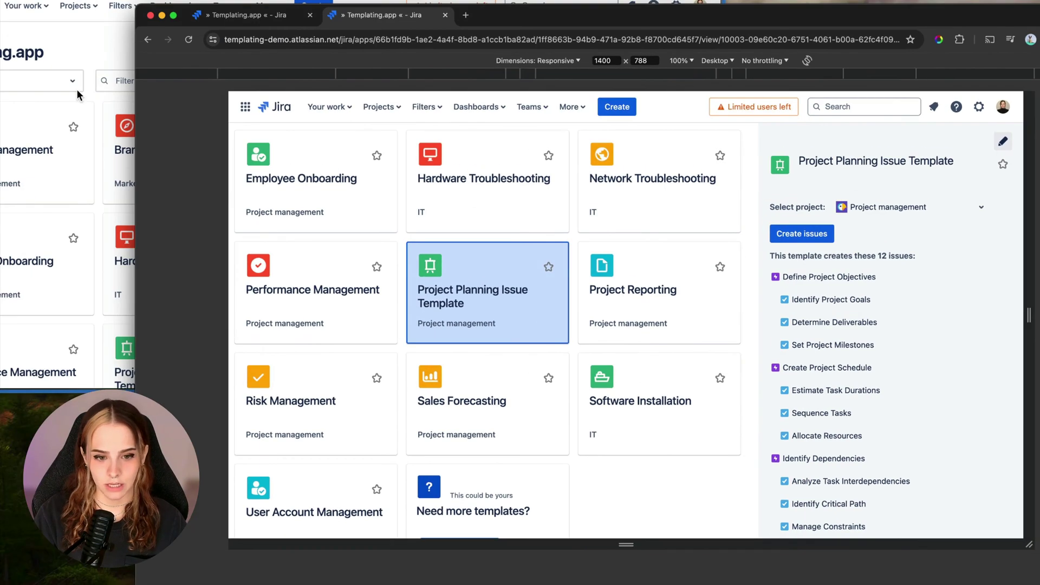
left_click(78, 96)
scroll(760, 295, "down", 3)
left_click(353, 344)
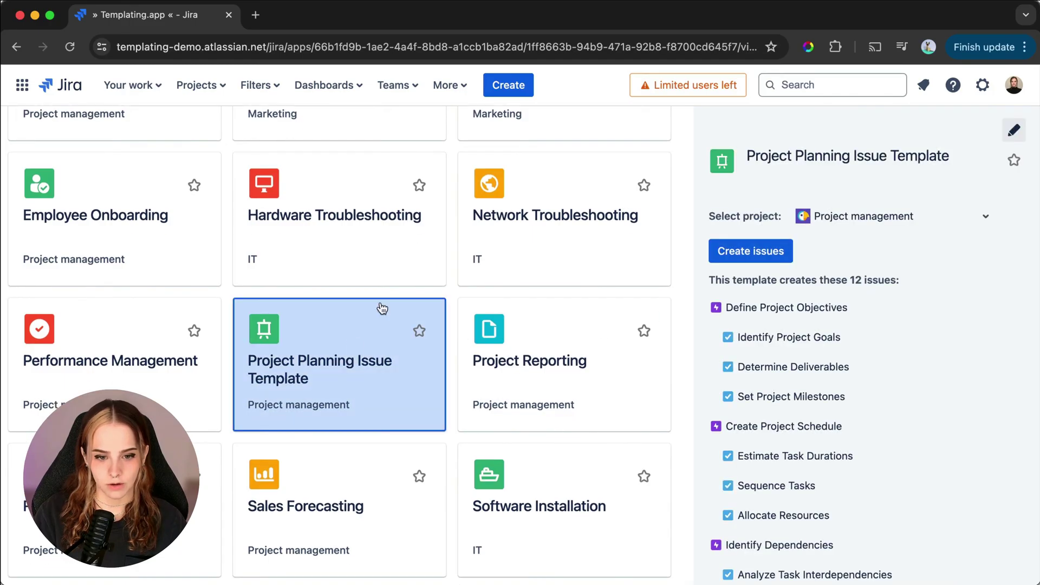
left_click(493, 47)
key("End")
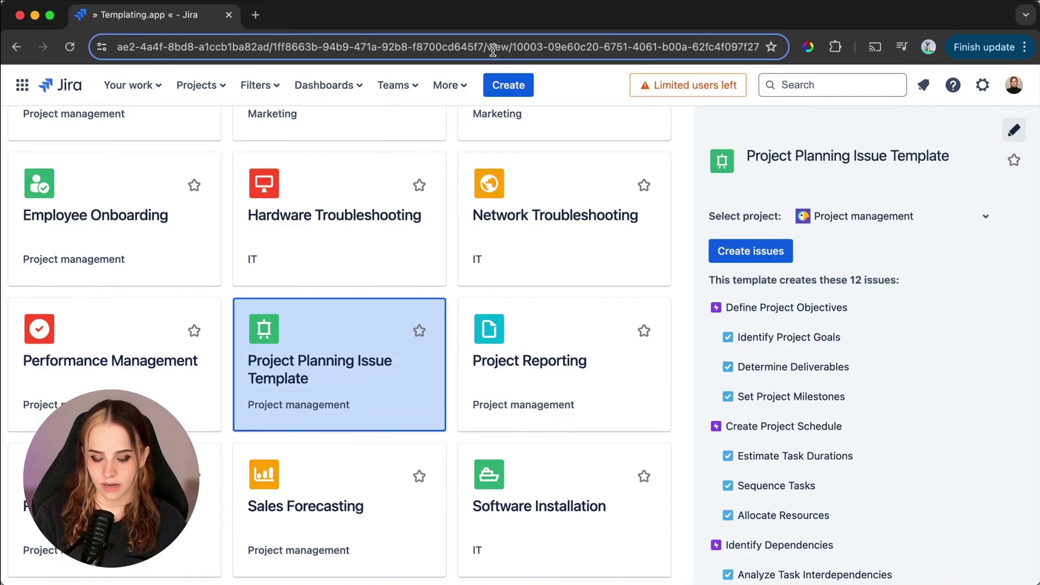
left_click_drag(514, 48, 734, 47)
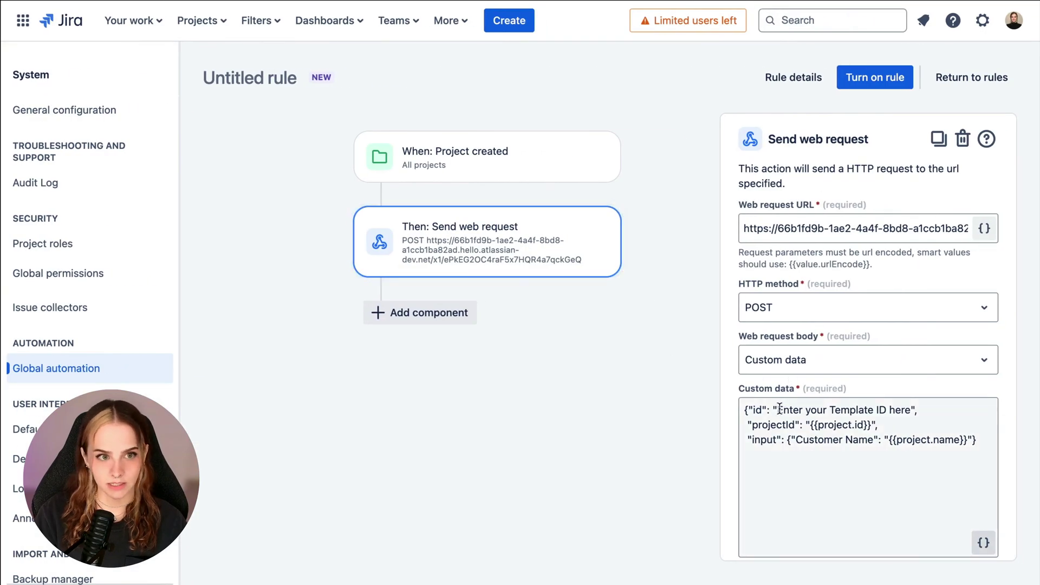
left_click_drag(778, 410, 910, 411)
key("ctrl+v")
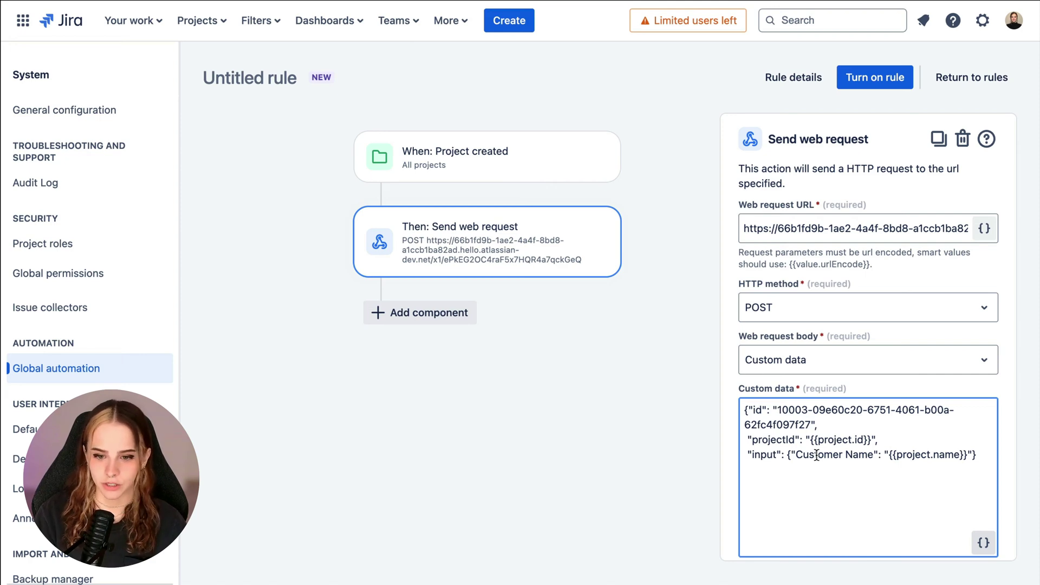
Step: Save the web request action, name the rule 'Project created rule' and turn it on
scroll(817, 455, "down", 5)
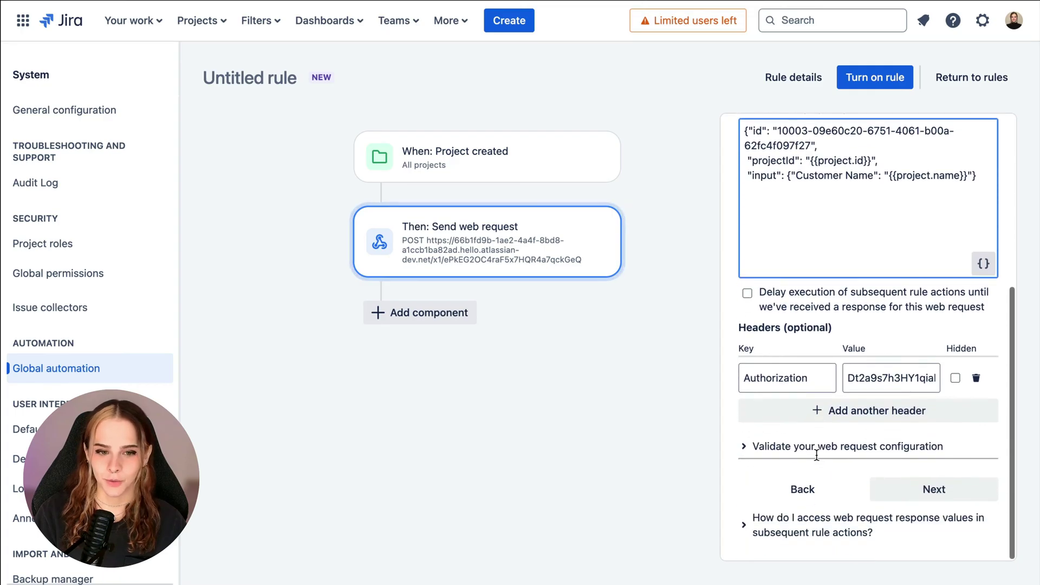
left_click(882, 489)
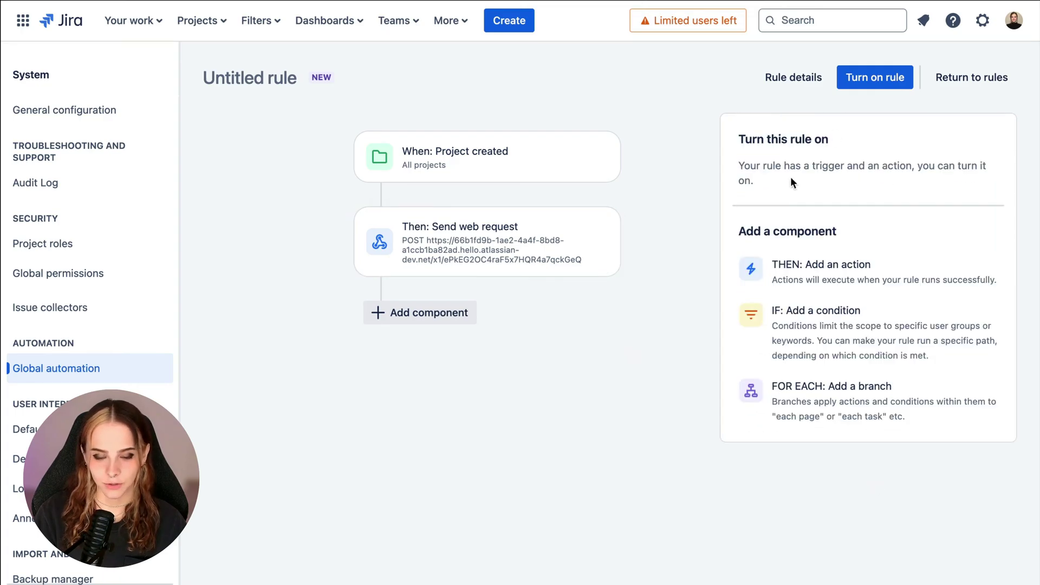
left_click(878, 77)
type("Pro")
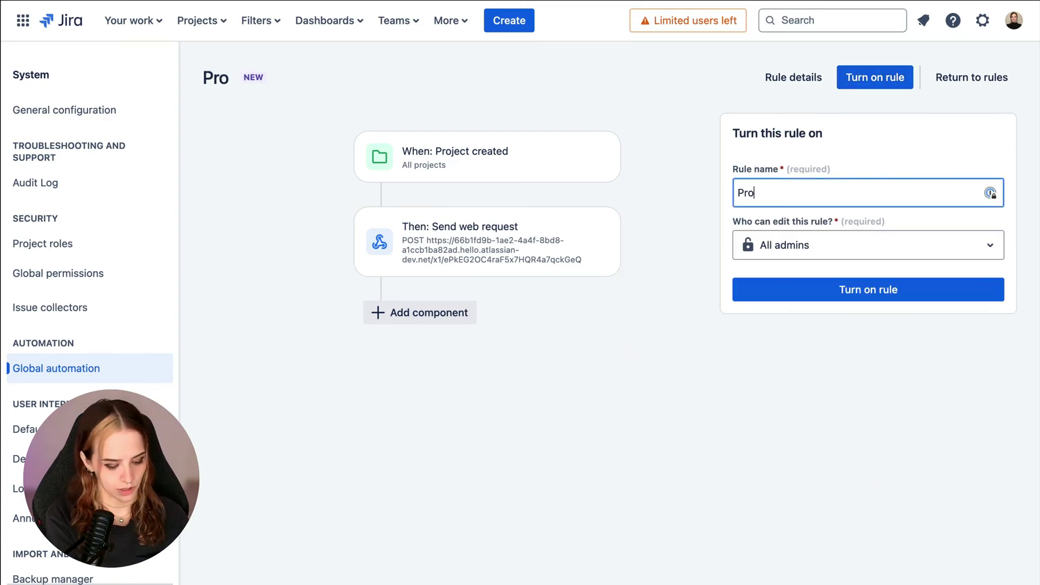
type("ject created")
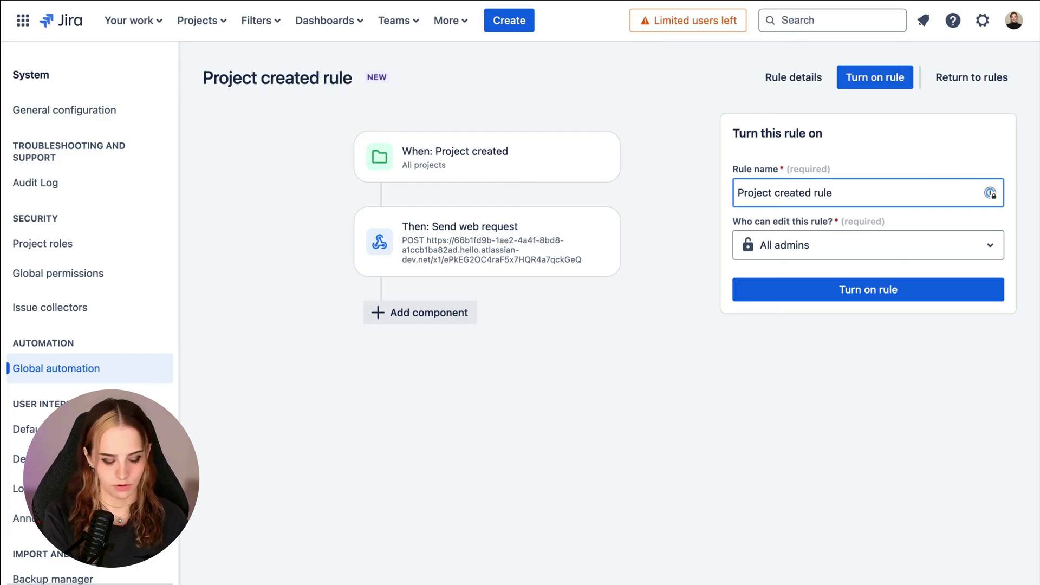
type(" rule")
left_click(849, 290)
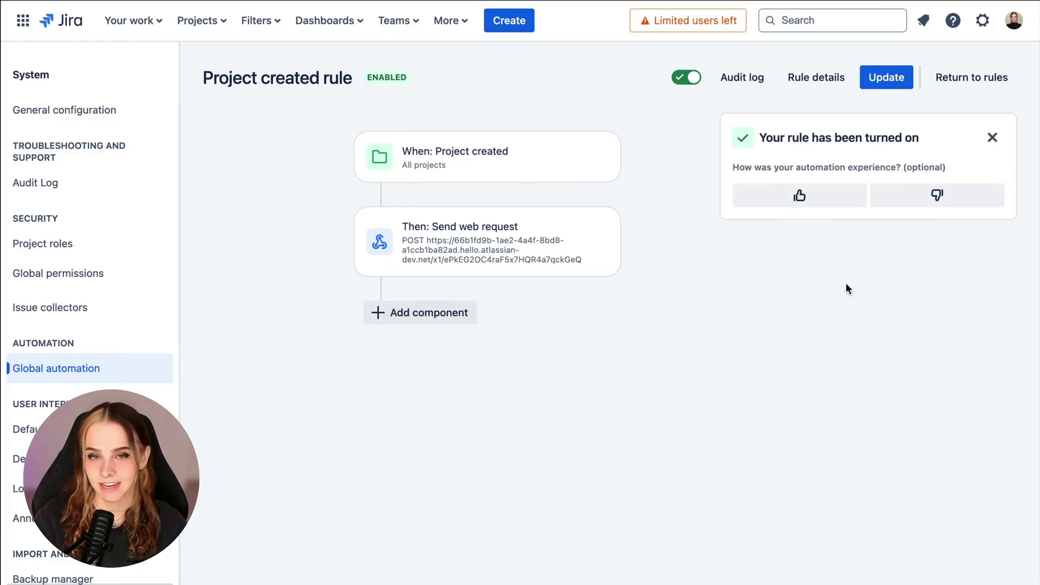
Step: Create the company-managed Kanban software project 'New customer' with key NEW
left_click(212, 31)
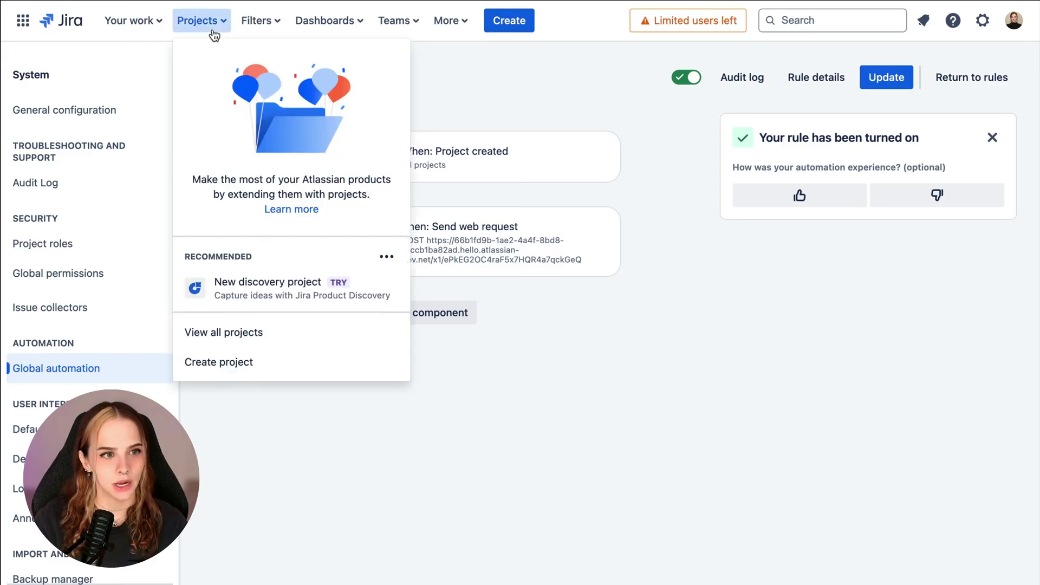
left_click(253, 362)
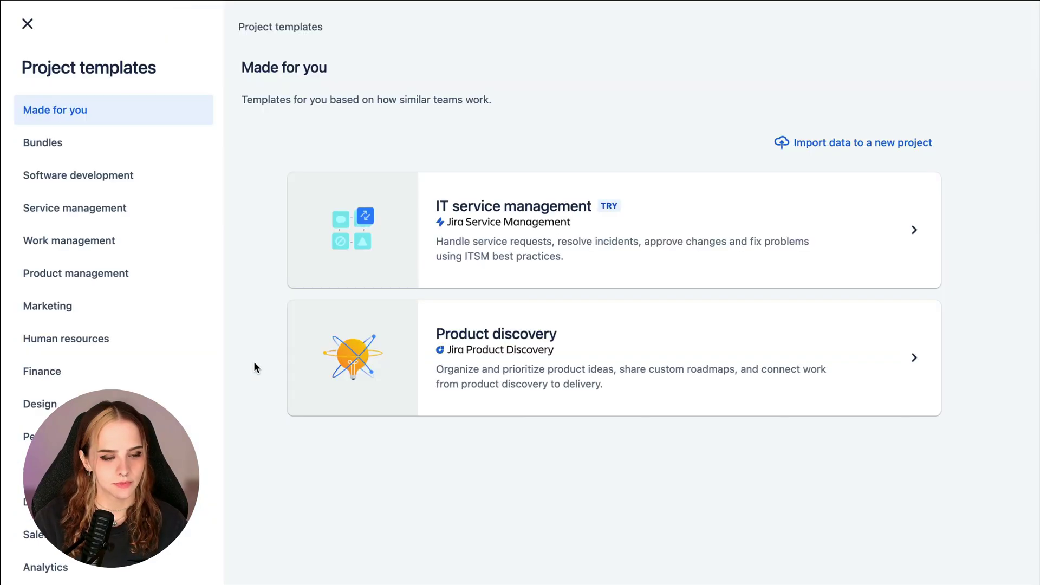
left_click(162, 174)
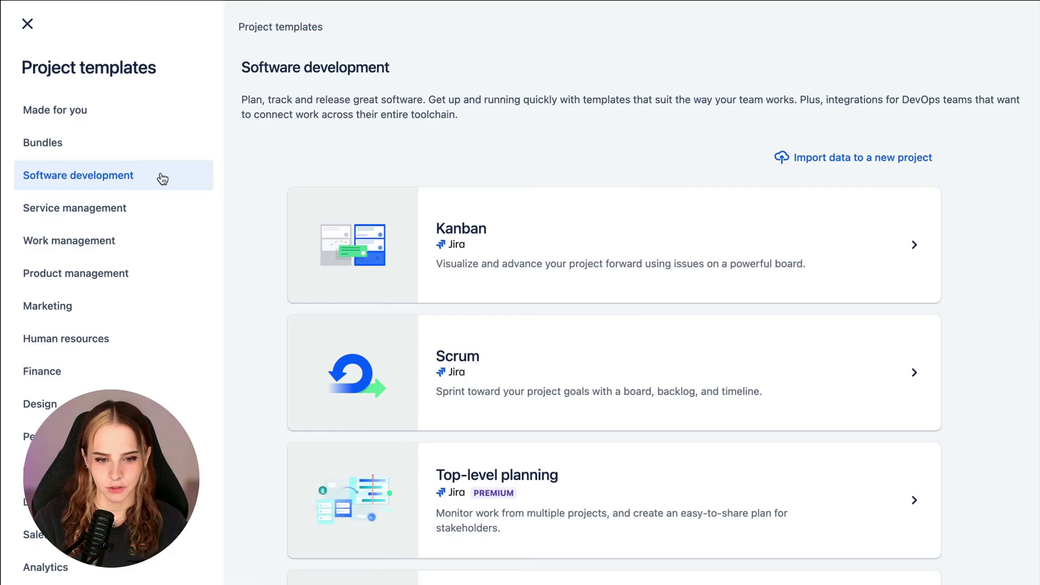
left_click(547, 216)
left_click(948, 549)
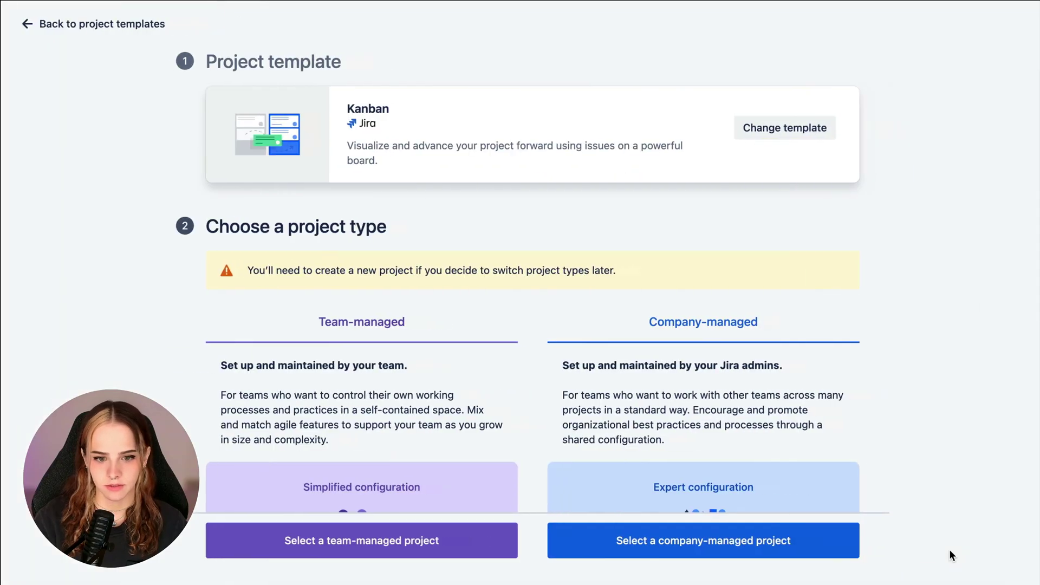
left_click(831, 551)
type("New customer")
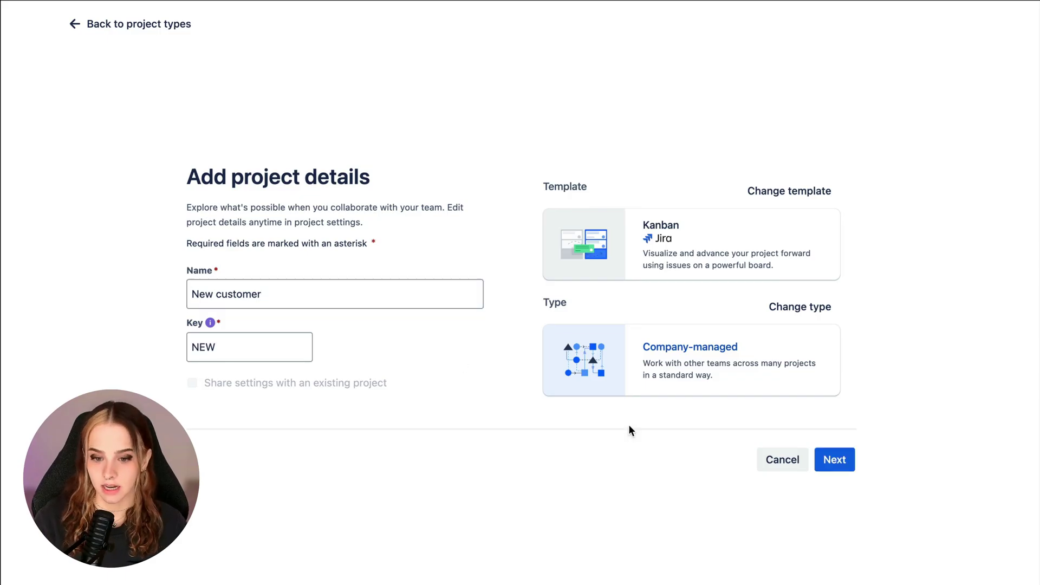
left_click(825, 459)
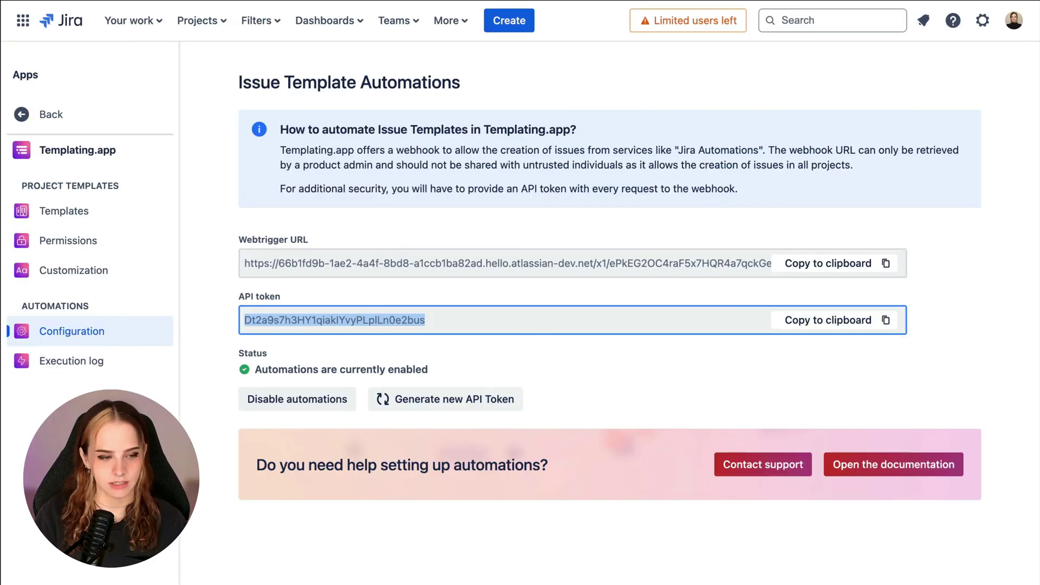
Step: Reload the execution log, then view the 13 created issues NEW-1 to NEW-13 in list view
left_click(111, 368)
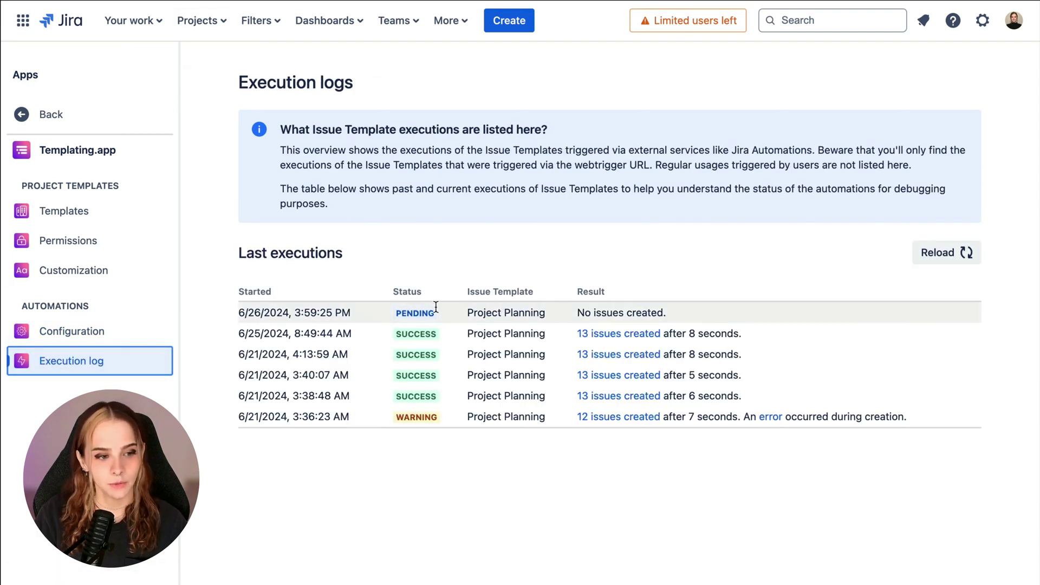
left_click(939, 250)
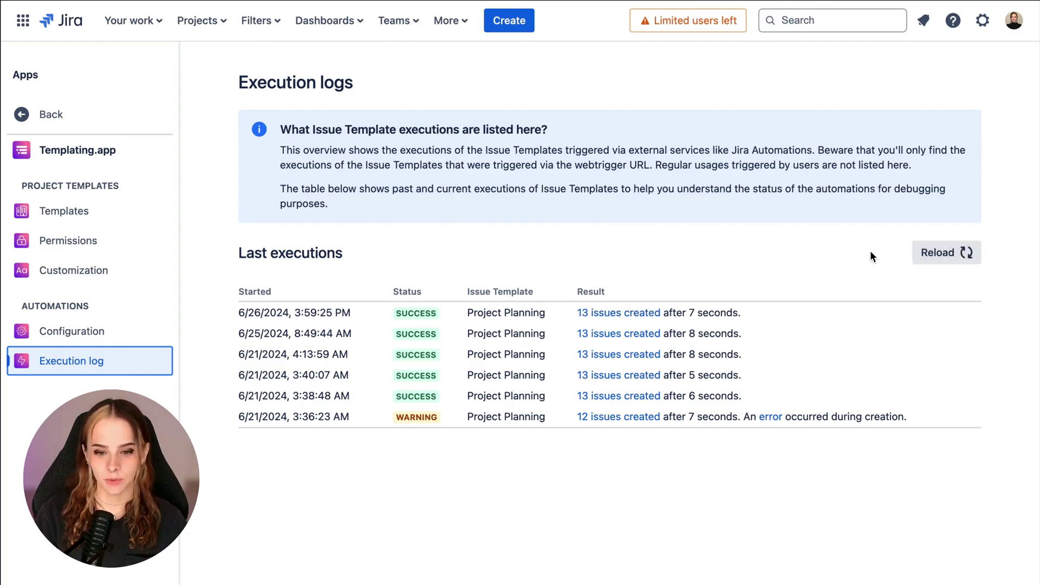
left_click(639, 314)
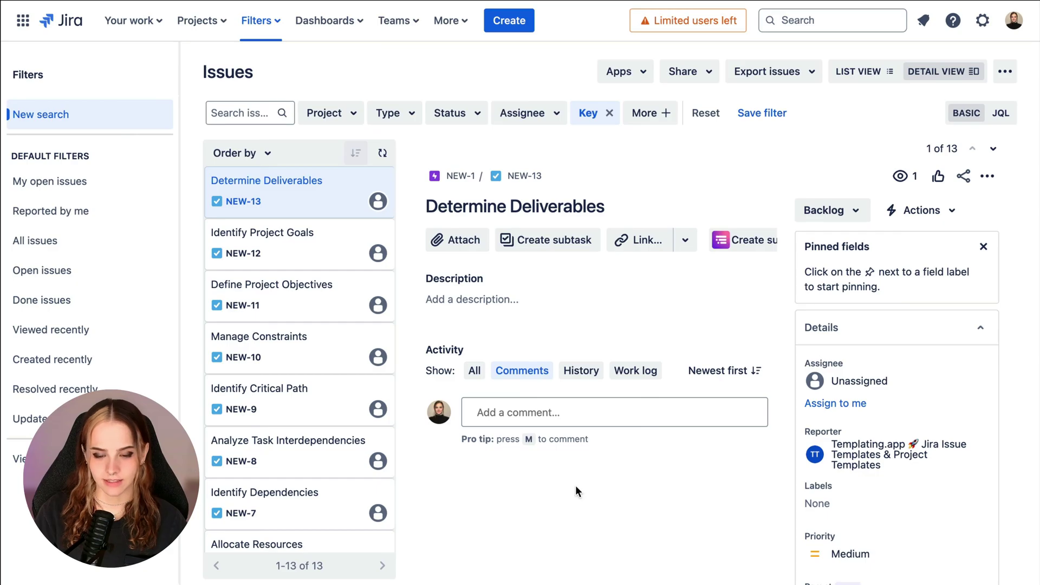
left_click(876, 70)
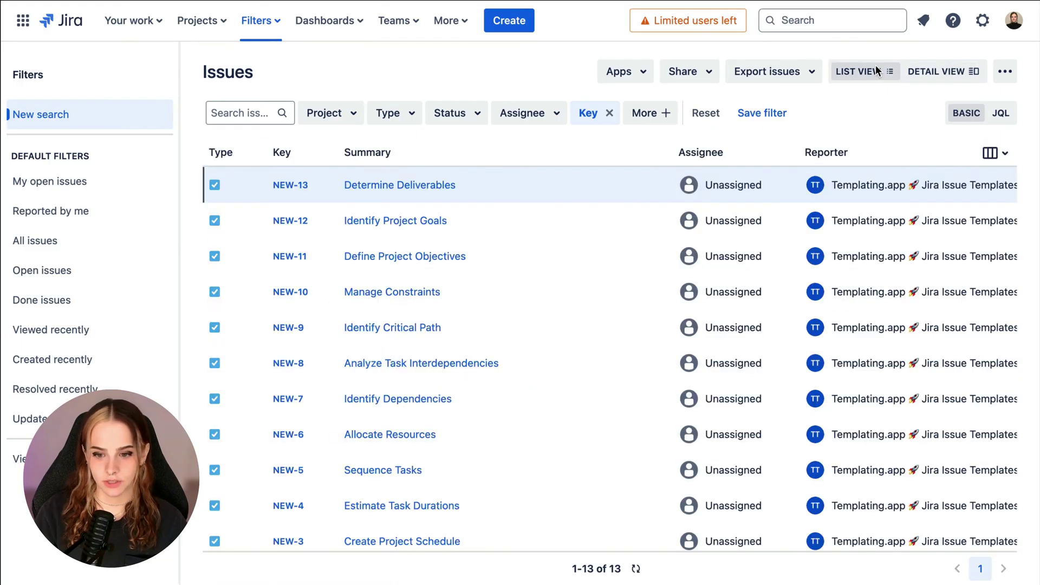
key("ctrl+minus")
key("ctrl+minus")
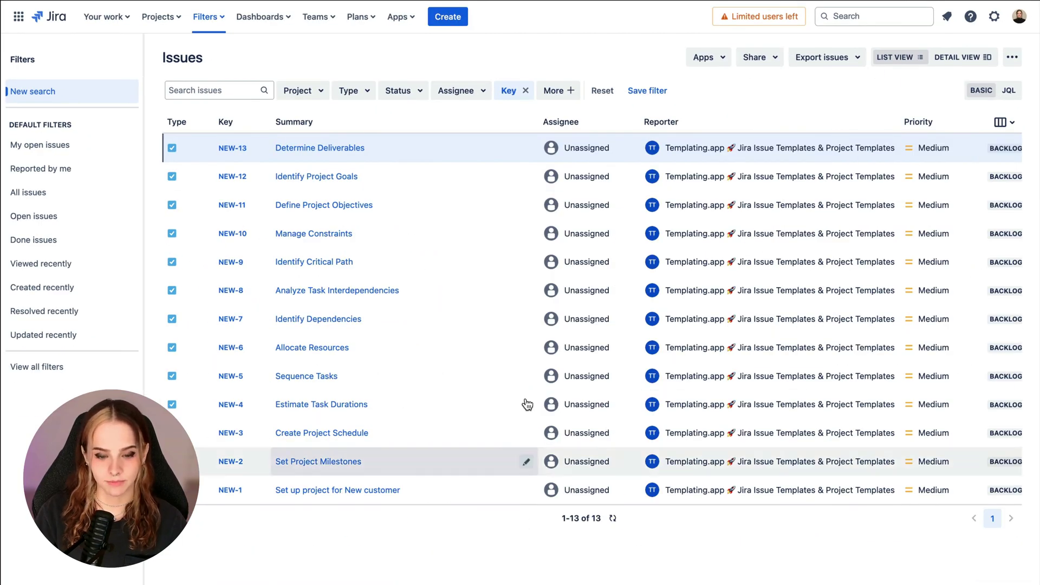